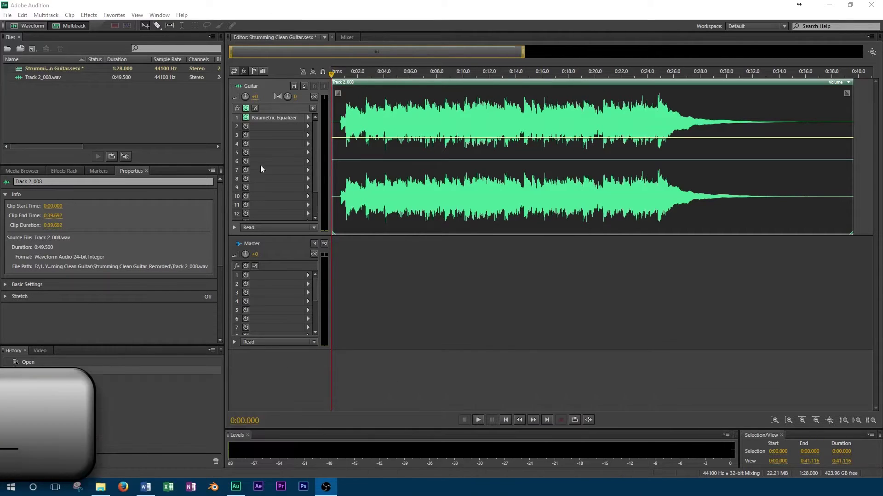
- Sweep band 2 of the Guitar equalizer during playback, leaving it near 6451 Hz and +4 dB
double_click(267, 118)
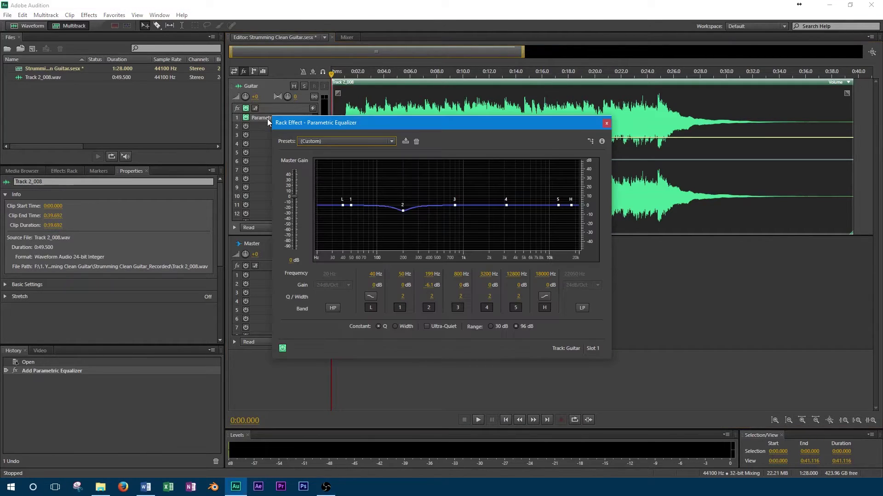
click(479, 420)
drag(403, 212, 533, 203)
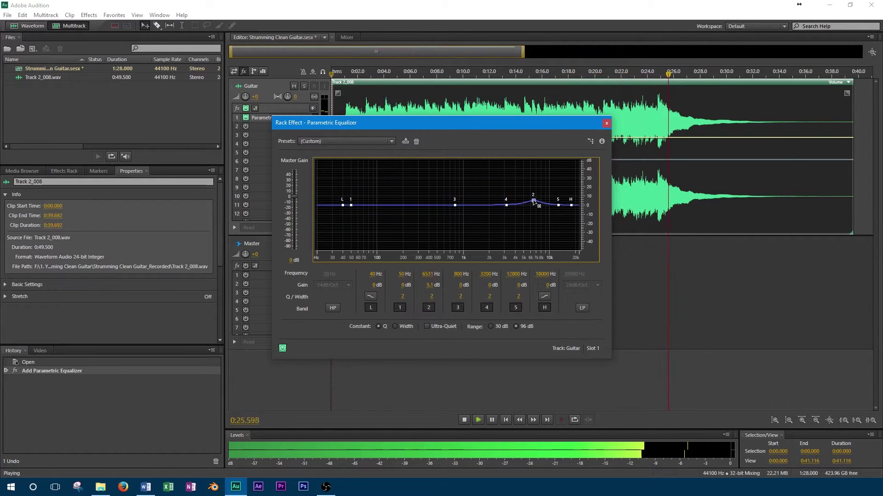
key(space)
- Replace the slot 1 Parametric Equalizer with a fresh default one
click(606, 123)
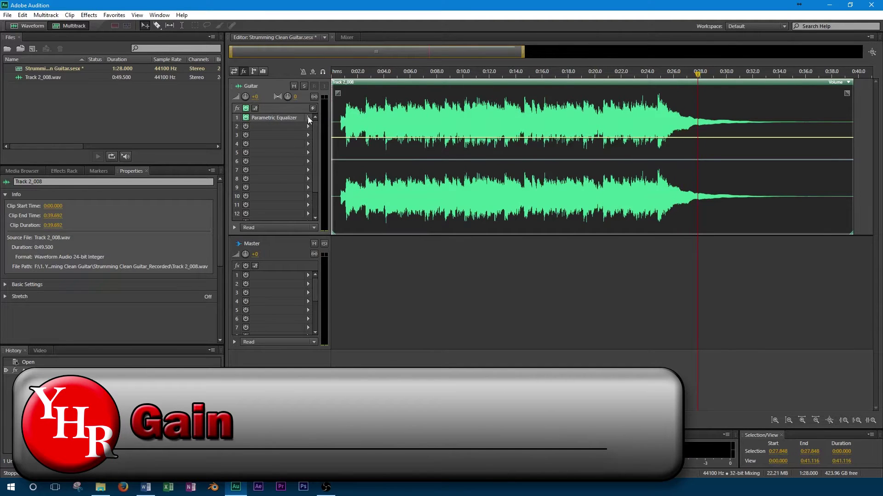
click(308, 117)
click(322, 124)
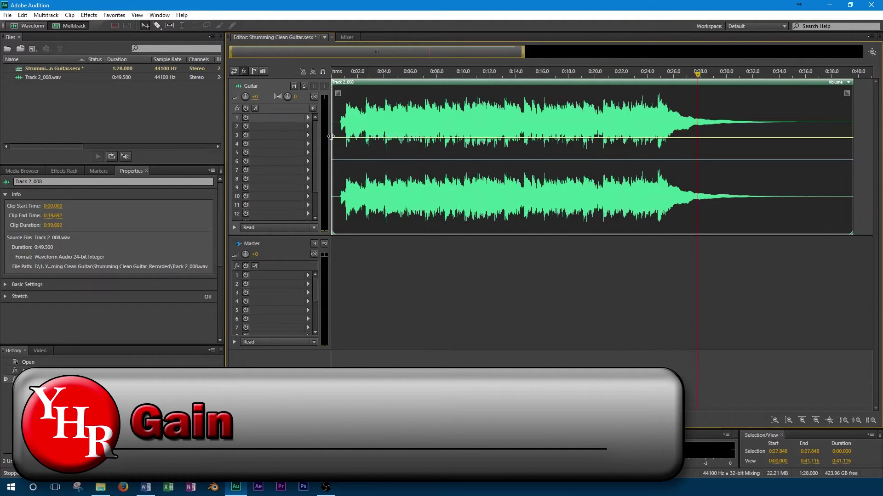
click(305, 120)
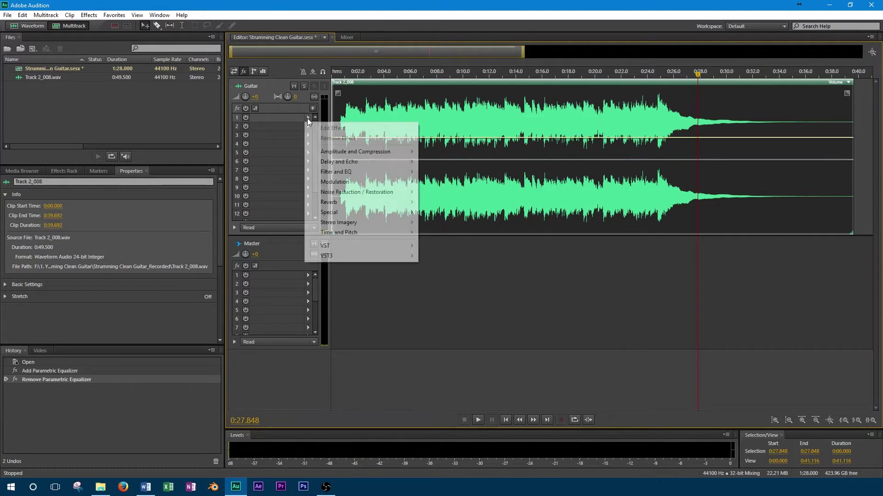
mouse_move(343, 171)
click(441, 172)
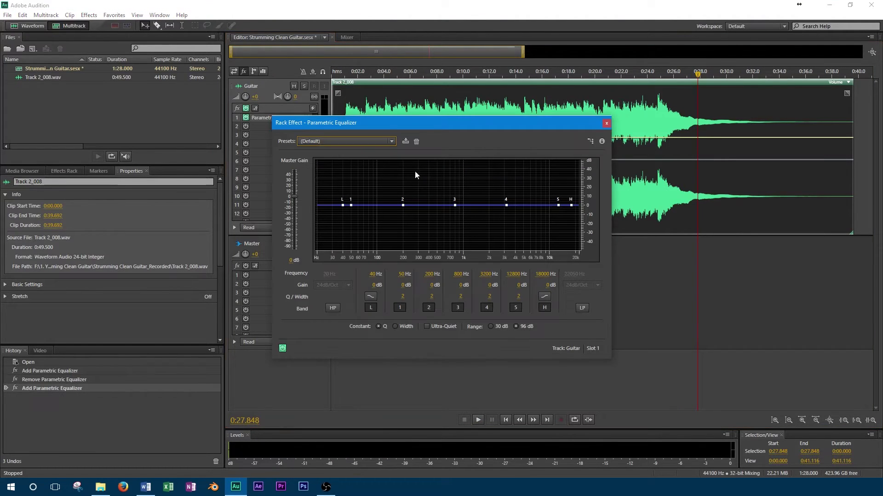
- Set band 2 to 250 Hz with a -5 dB cut
click(425, 275)
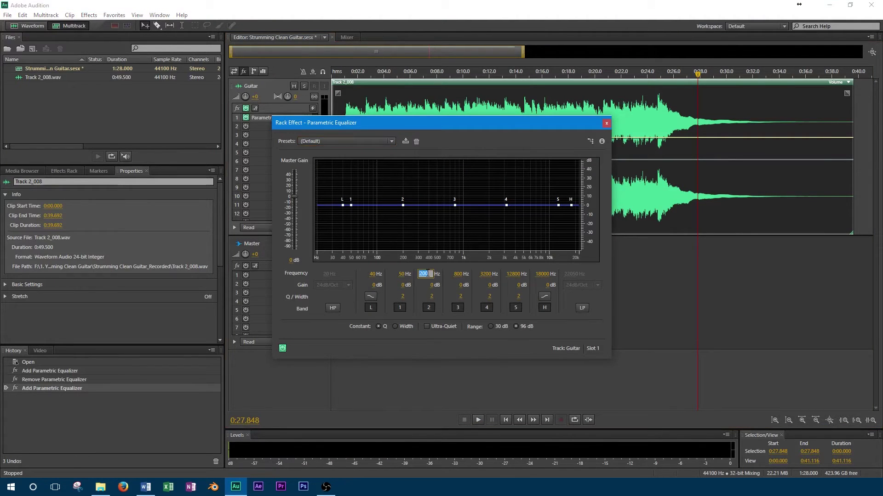
text(250)
key(Tab)
text(5)
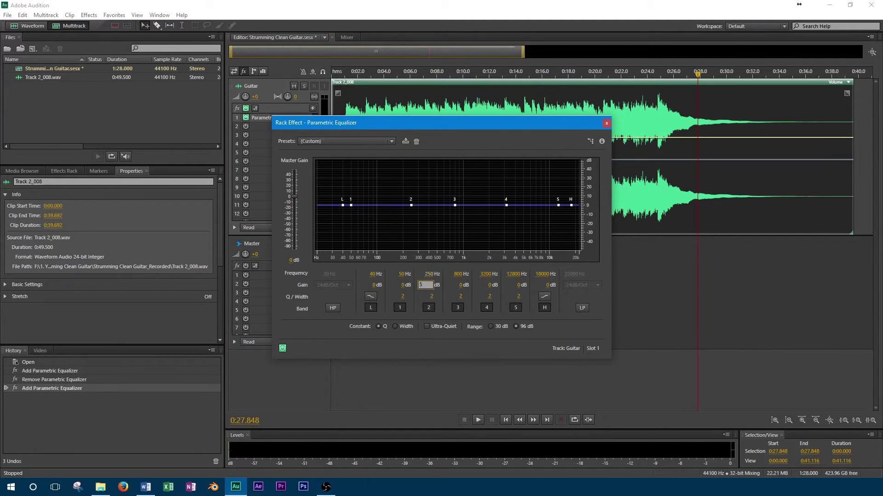
key(Return)
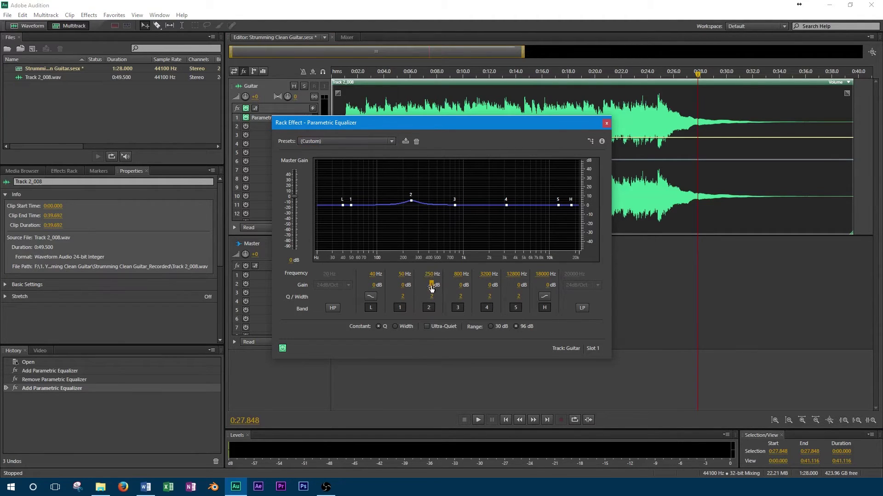
click(431, 286)
text(-5)
key(Return)
- Play from the start, toggling the equalizer bypass on and off to compare
key(Home)
key(space)
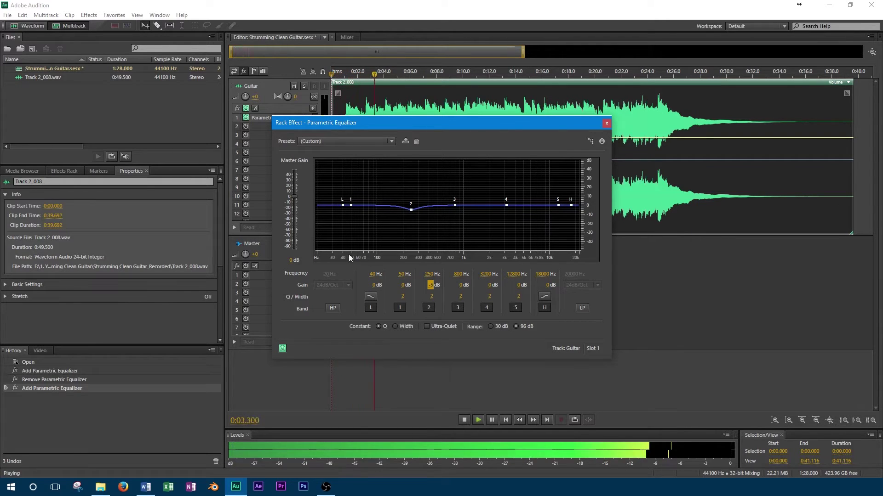
click(246, 118)
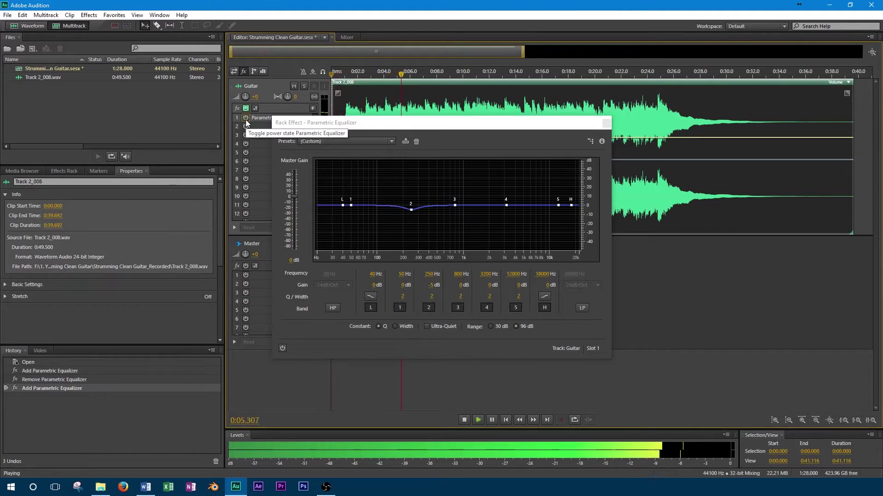
click(246, 119)
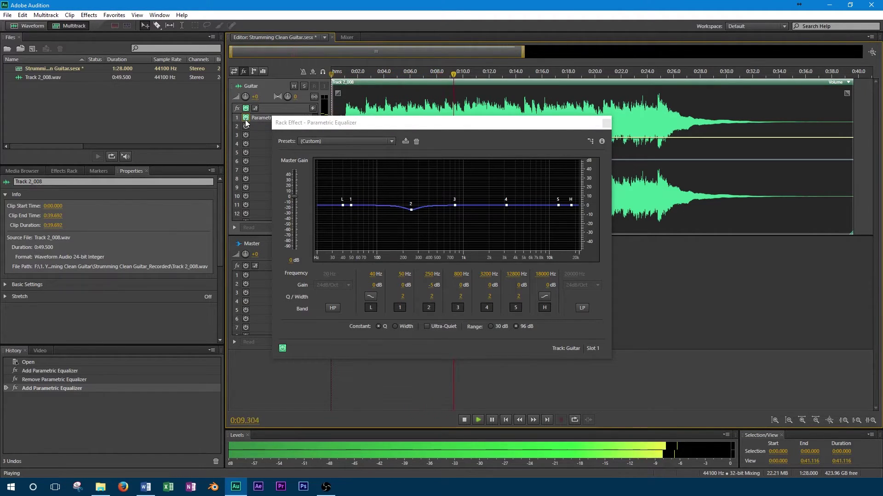
click(246, 121)
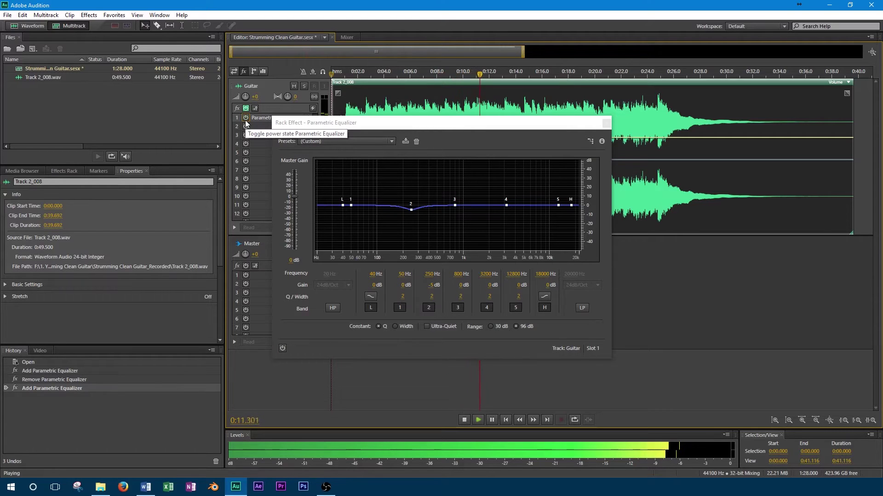
click(246, 120)
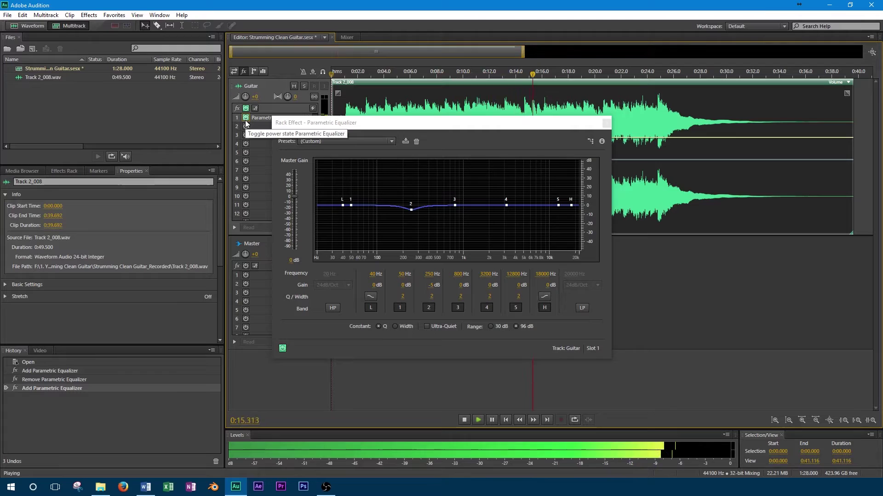
click(245, 119)
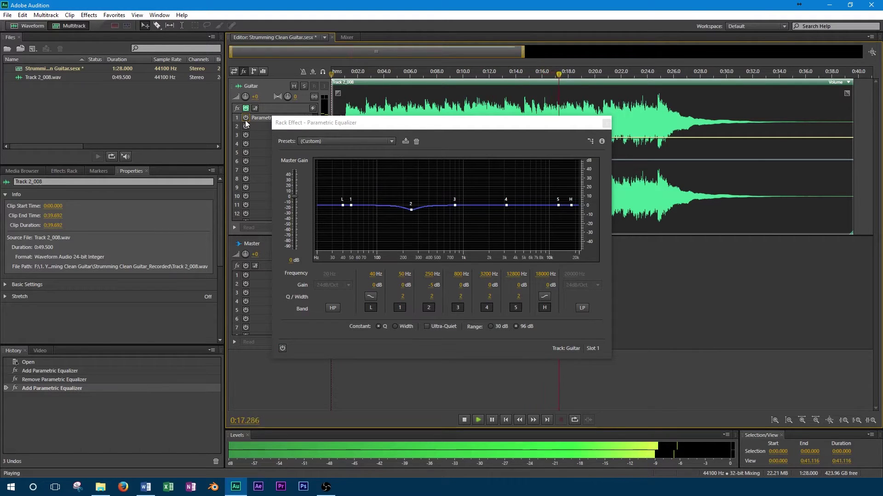
click(246, 122)
- Stop playback, leaving the 250 Hz -5 dB cut active
key(space)
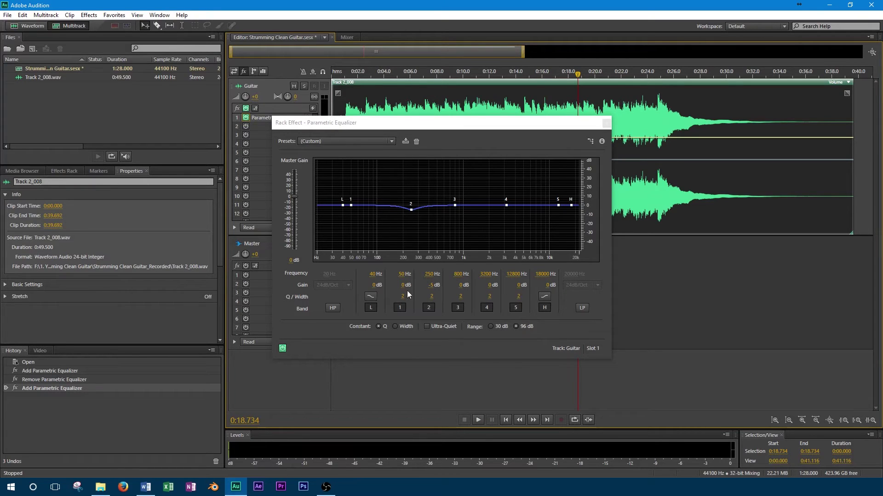
- Deepen band 2's cut to -15 dB
click(433, 285)
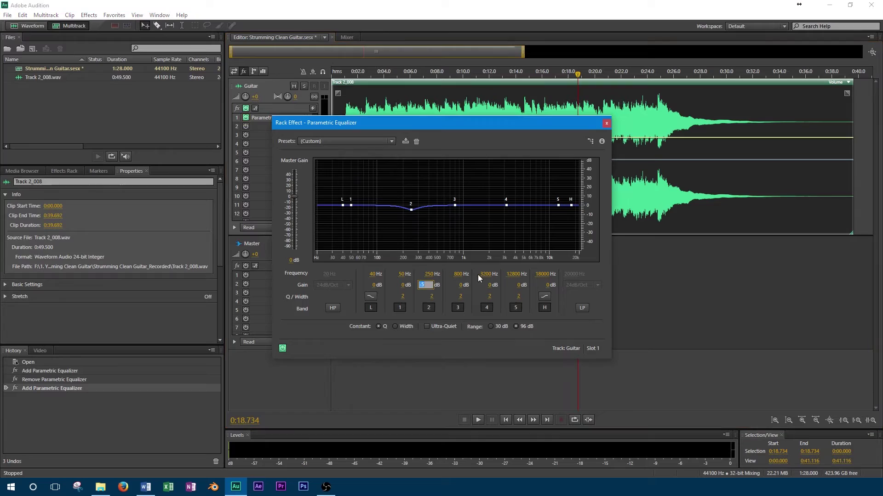
text(-10)
key(BackSpace)
text(5)
key(Return)
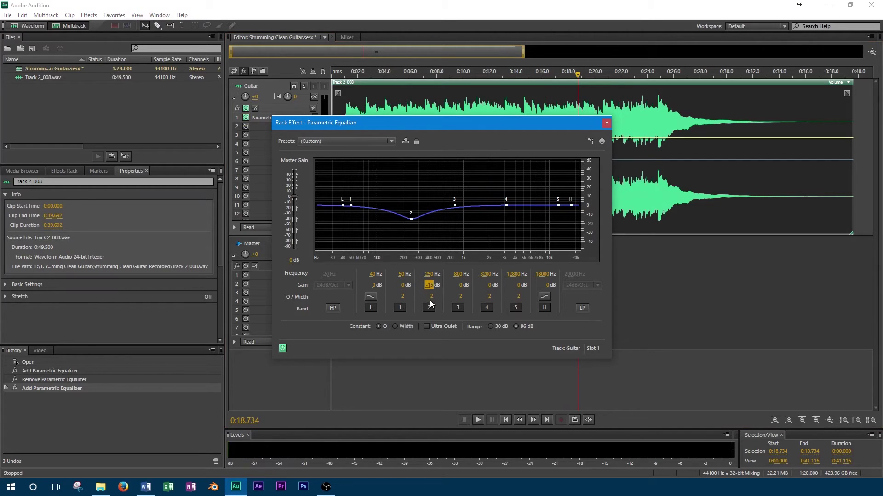
- Play from the start and audition band 2 Q values of 1 and 10
key(Home)
click(477, 419)
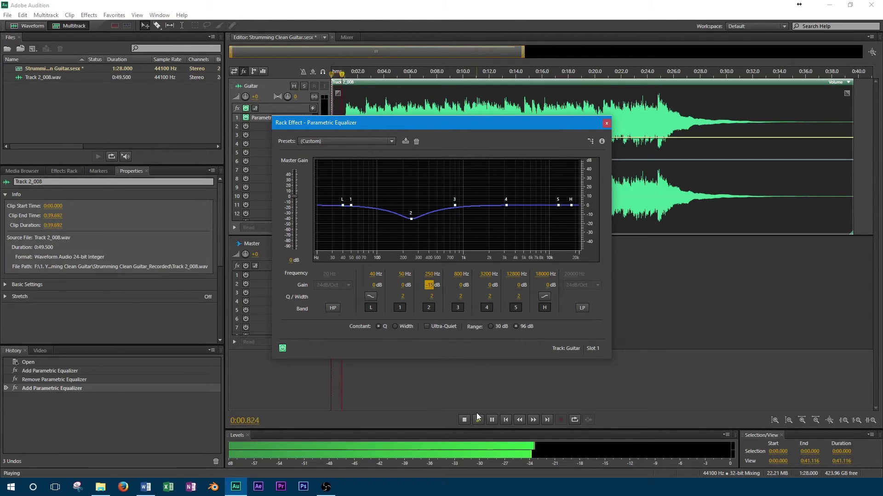
click(433, 297)
text(1)
key(Return)
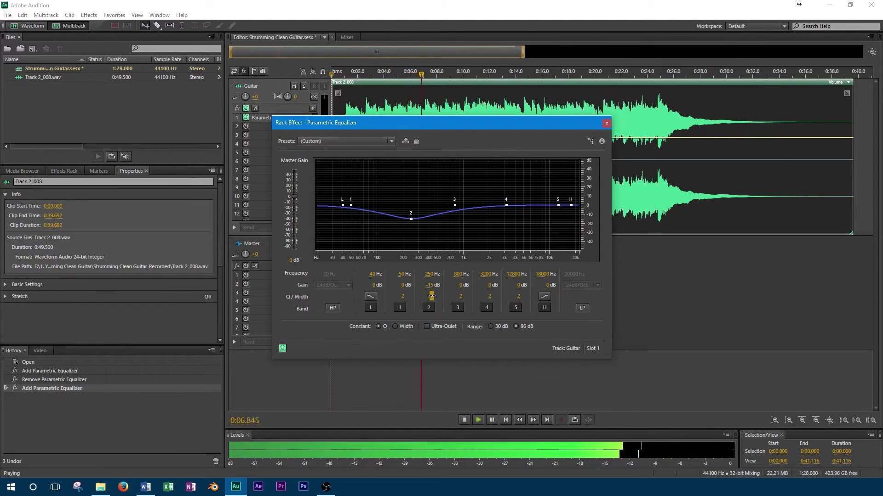
click(433, 297)
text(10)
key(Return)
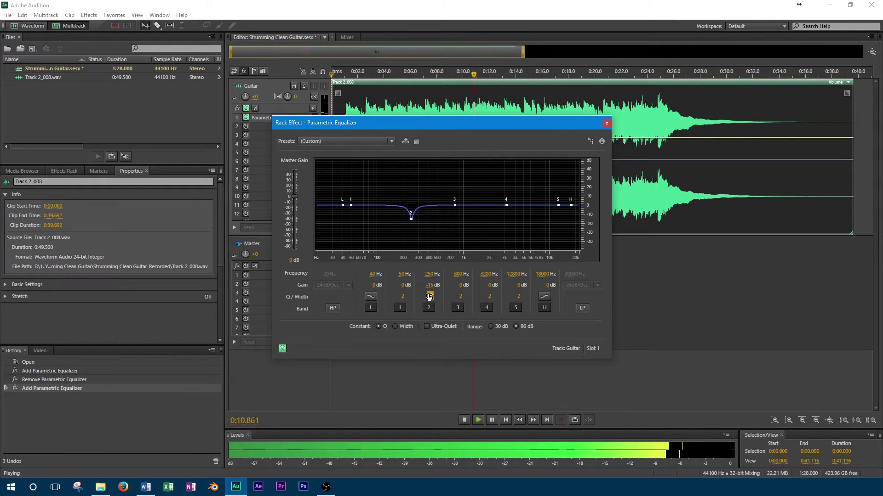
- Compare band 2 Q values of 15 and 1, ending at 15, then stop playback
drag(428, 297, 436, 298)
text(1)
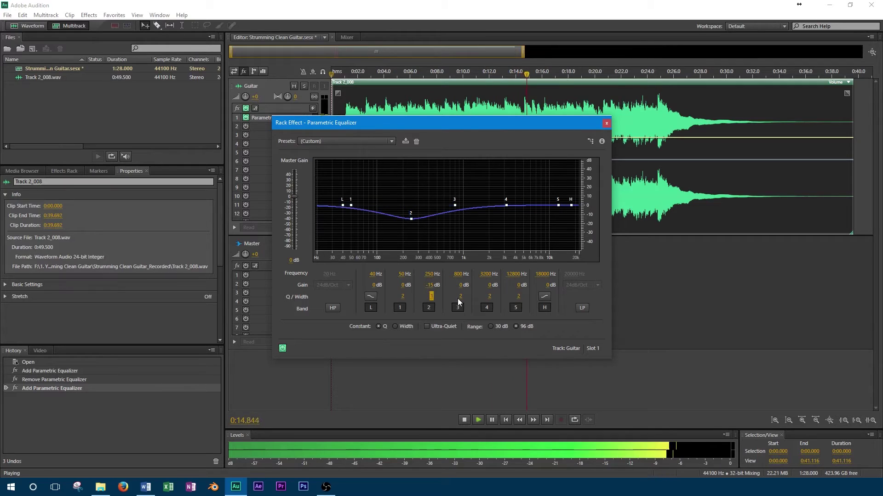
key(Return)
text(15)
key(Return)
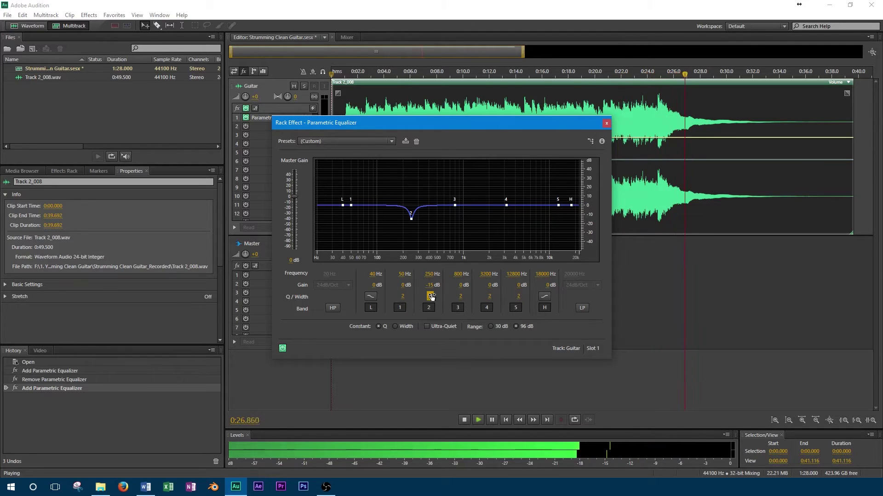
key(space)
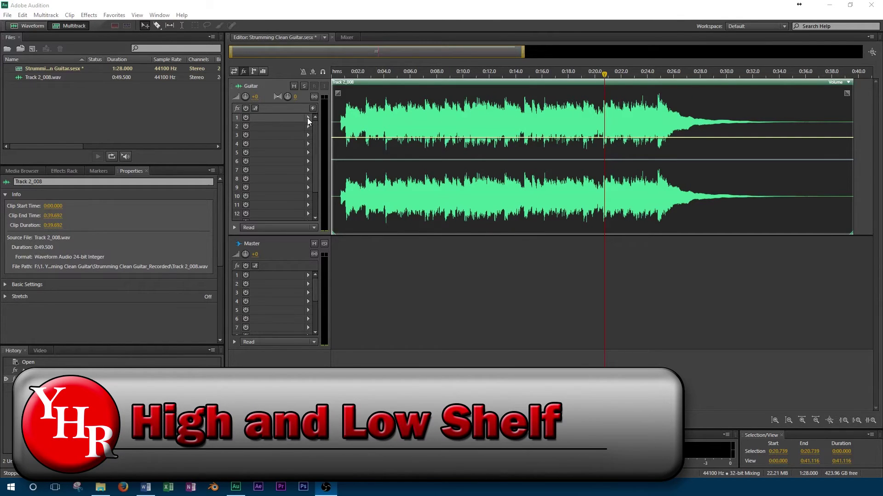
click(308, 118)
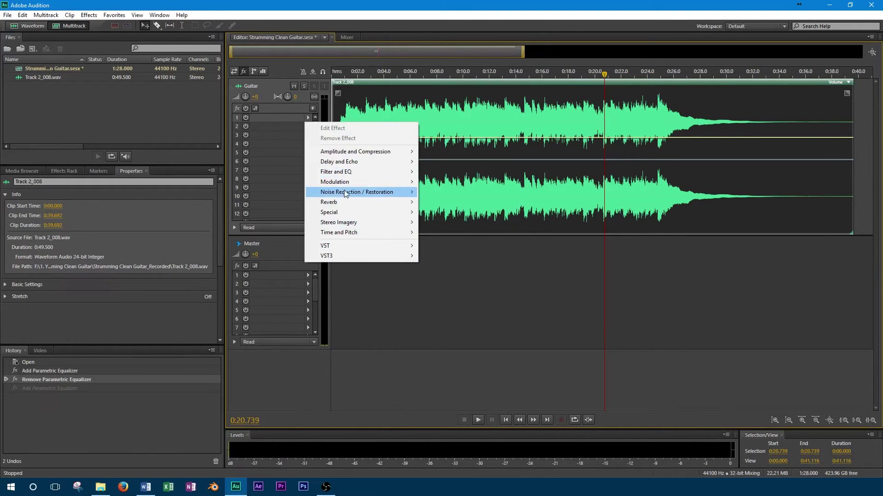
- Add a Parametric Equalizer with +5 dB shelves at 100 Hz (low) and 5000 Hz (high)
mouse_move(348, 172)
click(461, 173)
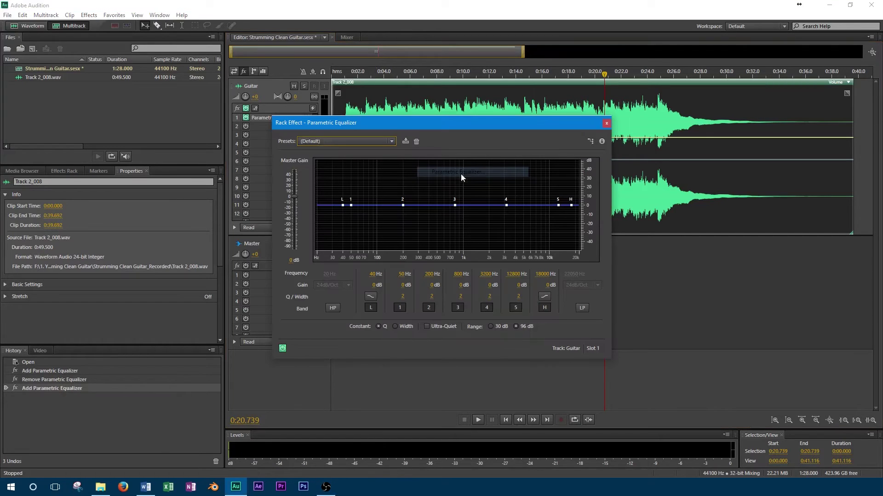
click(373, 274)
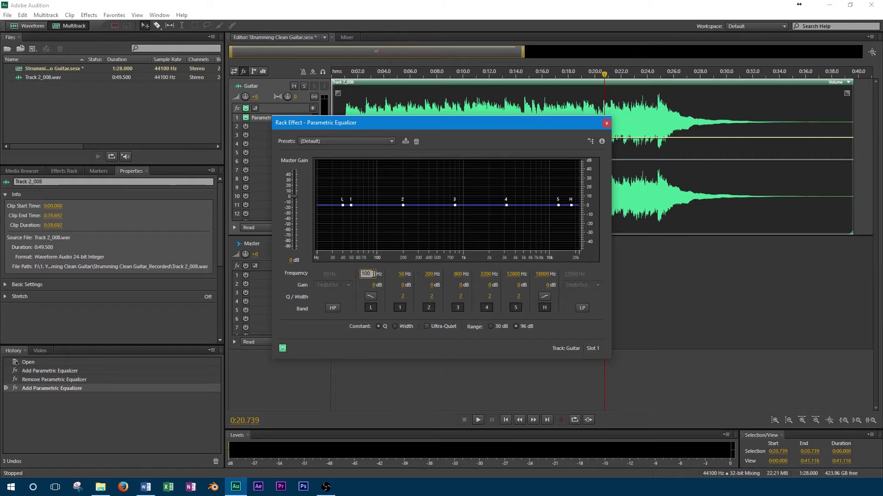
key(Return)
click(372, 286)
text(5)
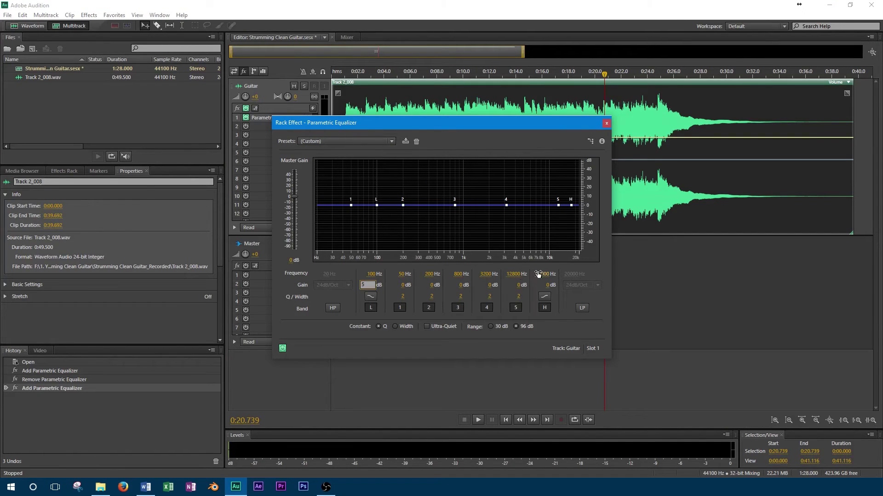
click(538, 274)
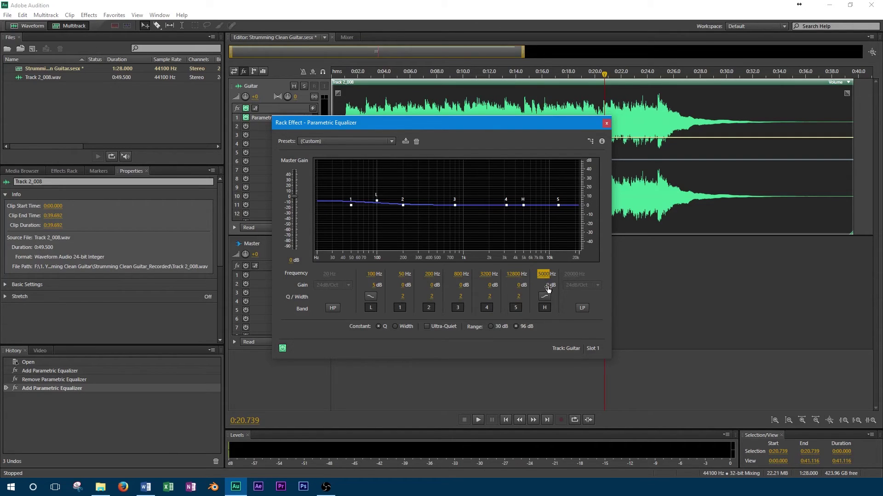
key(Return)
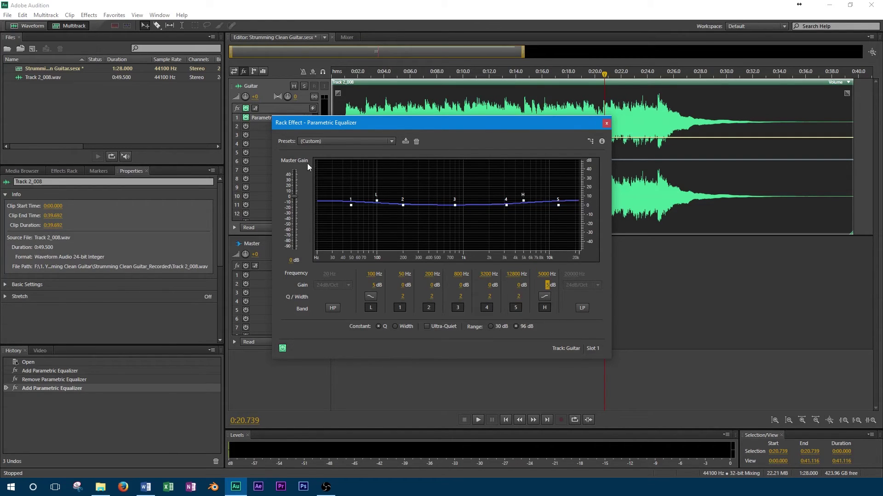
- Play the guitar track from the start
click(266, 100)
key(Home)
key(space)
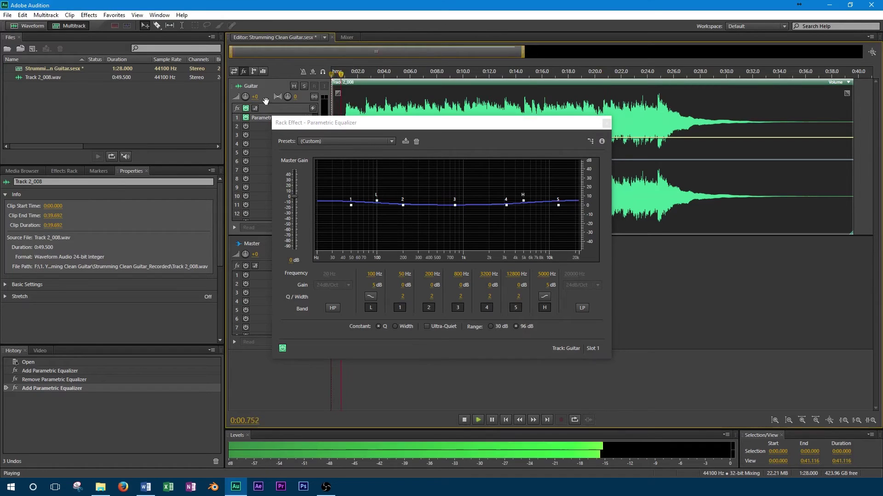
click(245, 118)
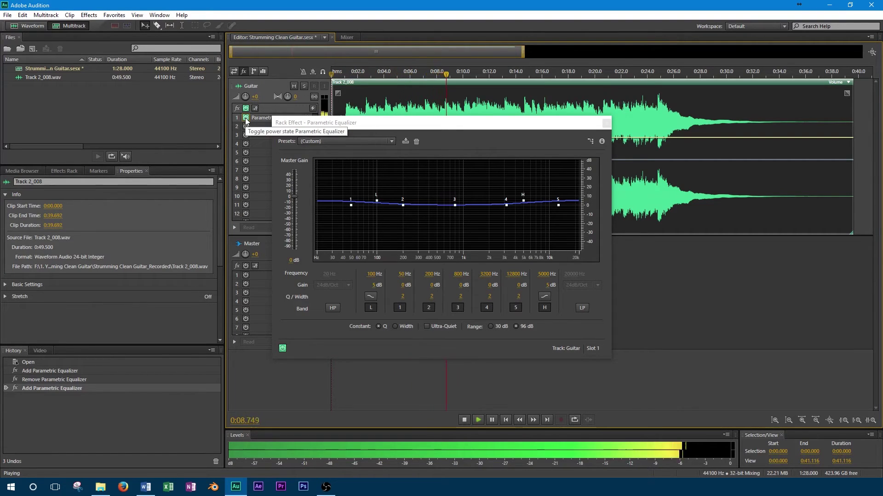
click(246, 119)
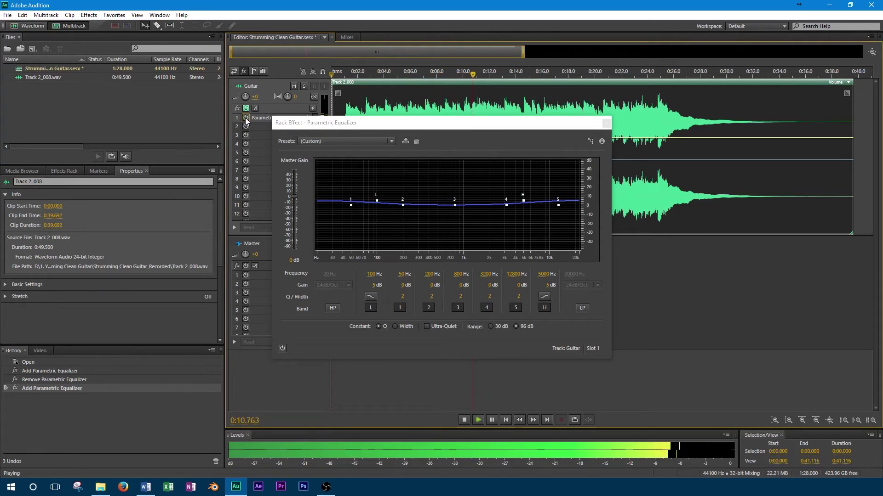
click(246, 119)
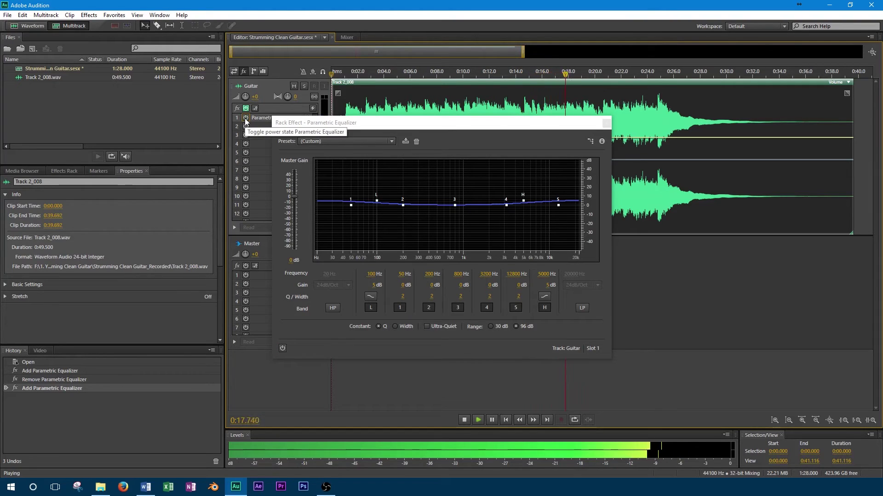
click(246, 118)
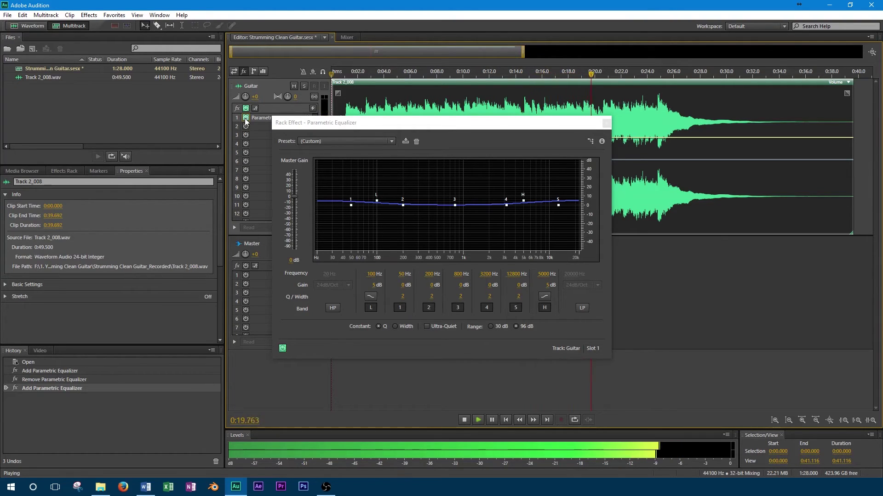
click(245, 118)
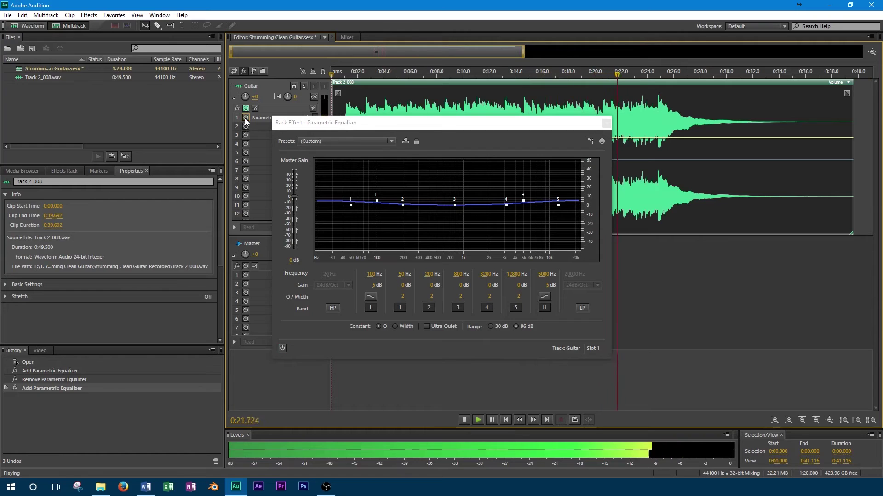
click(245, 118)
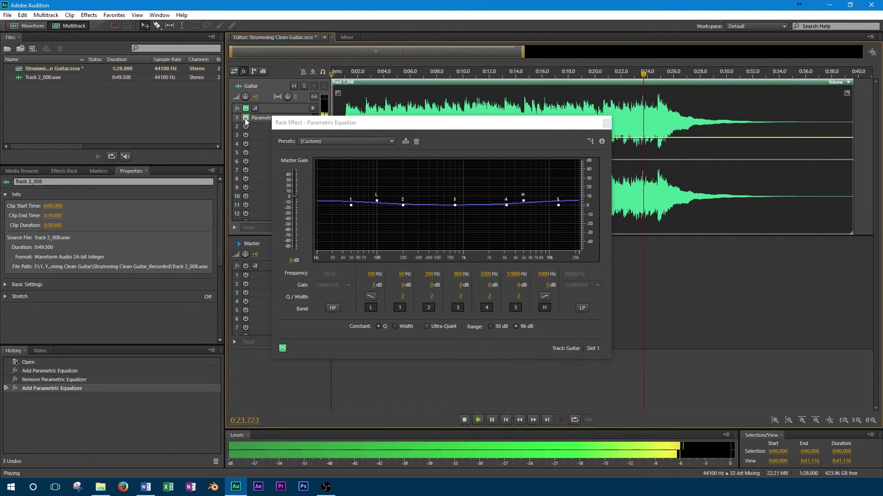
click(245, 118)
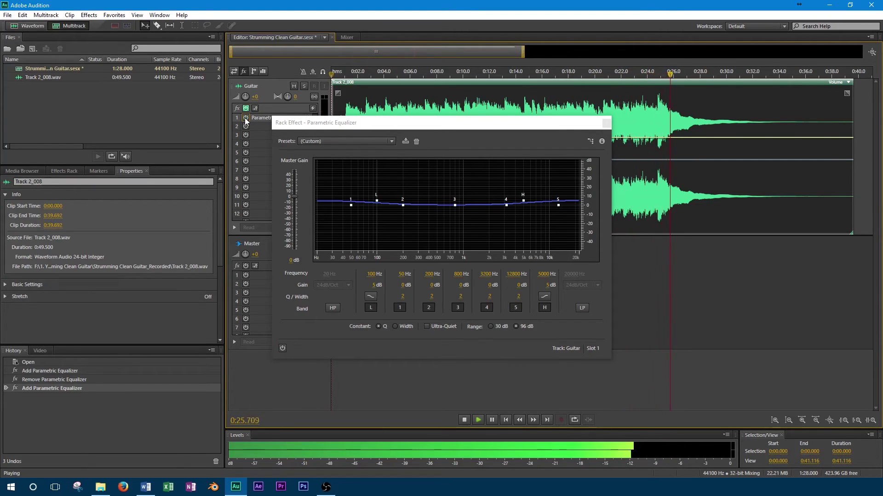
click(245, 118)
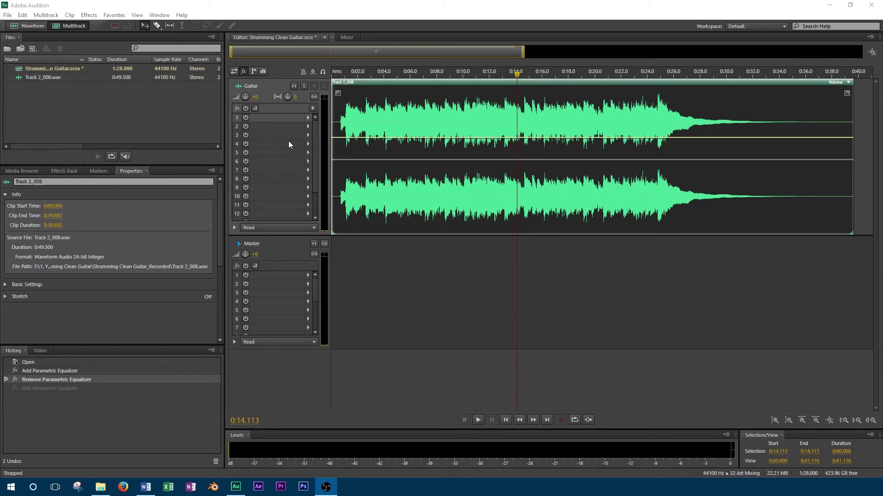
- Add a new equalizer with high-pass (20 Hz) and low-pass (20000 Hz) at 48dB/Oct slopes
click(308, 118)
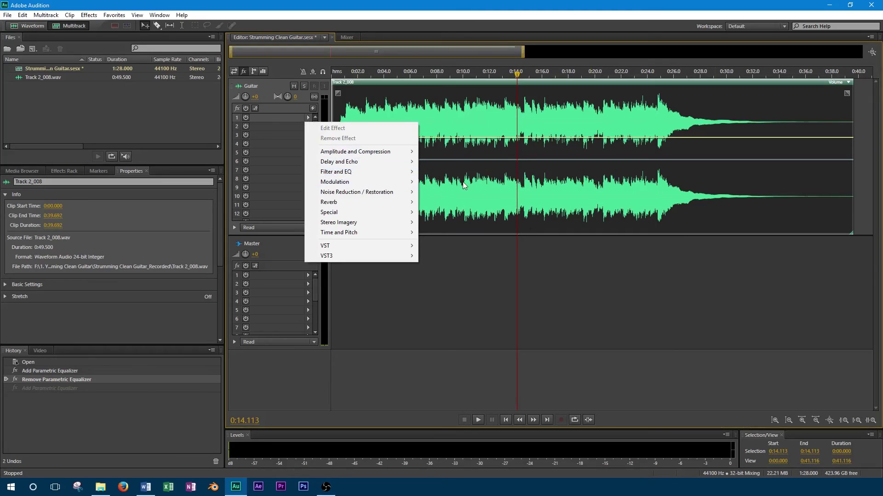
click(427, 173)
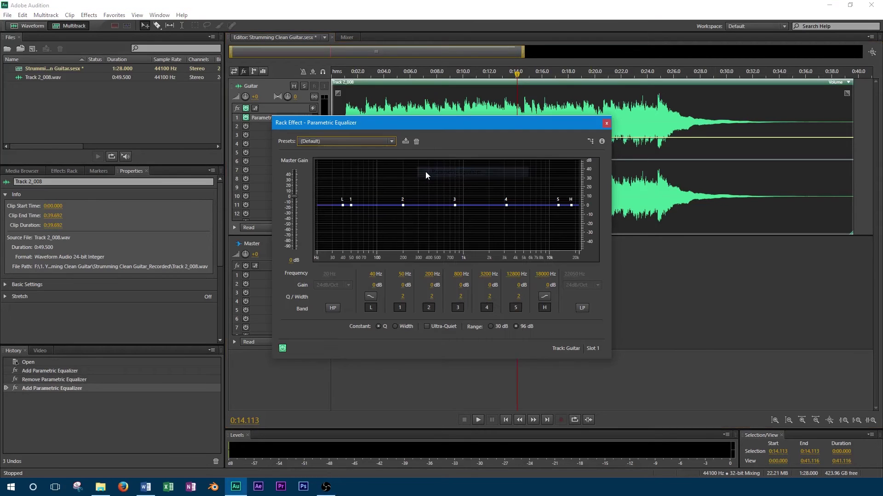
click(332, 308)
click(339, 286)
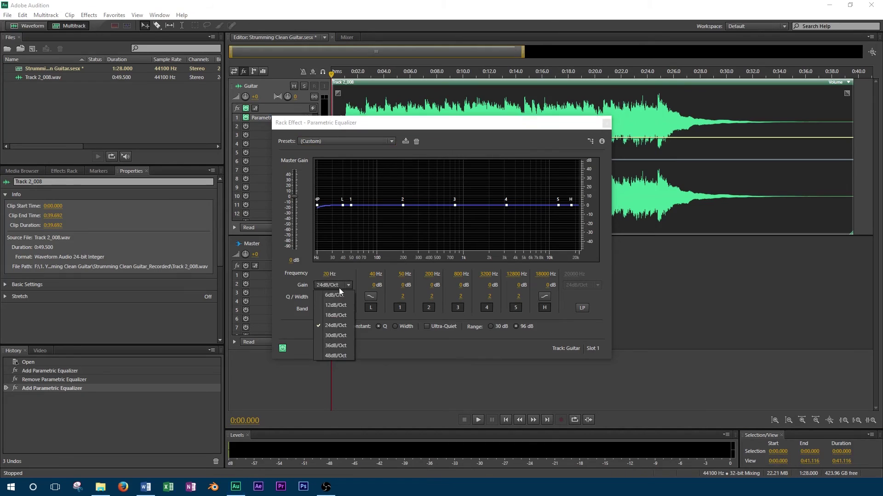
click(334, 355)
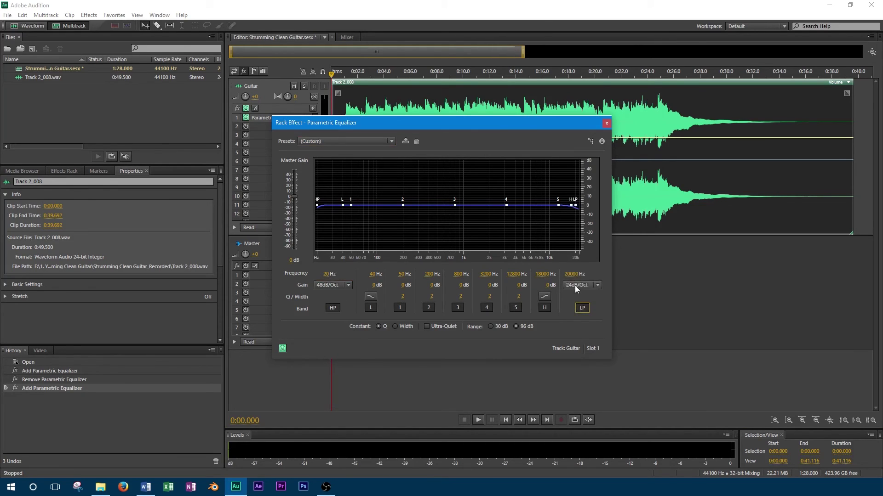
click(575, 285)
click(585, 354)
- During playback, set the high-pass to 100 Hz and drag the upper bands lower
key(space)
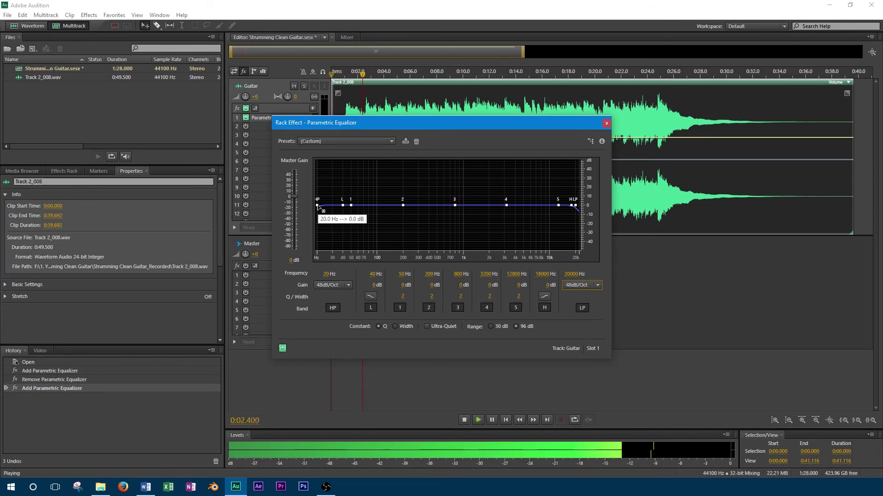
drag(317, 206, 377, 209)
click(326, 274)
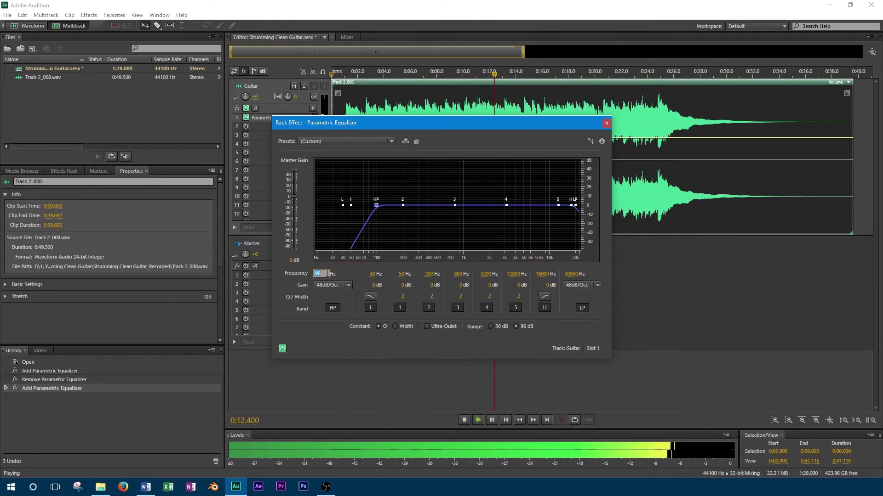
text(100)
key(Return)
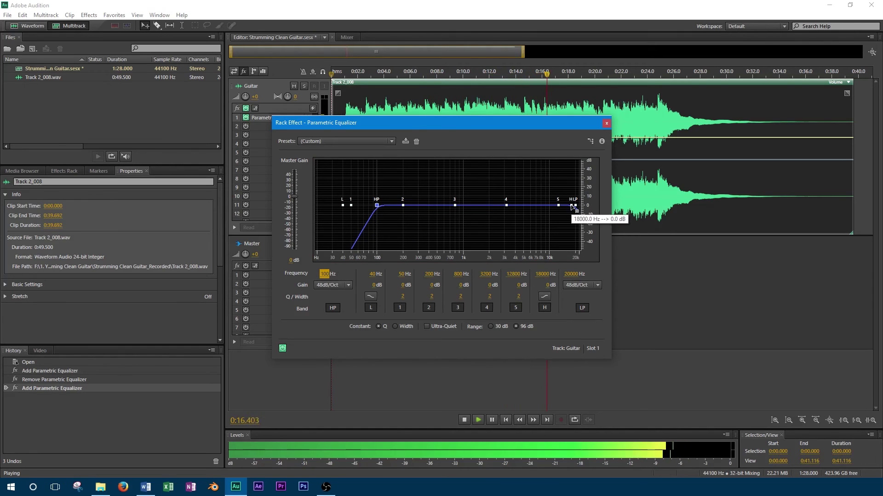
drag(573, 206, 500, 198)
- Enter 500 Hz as the low-pass cutoff frequency
click(570, 273)
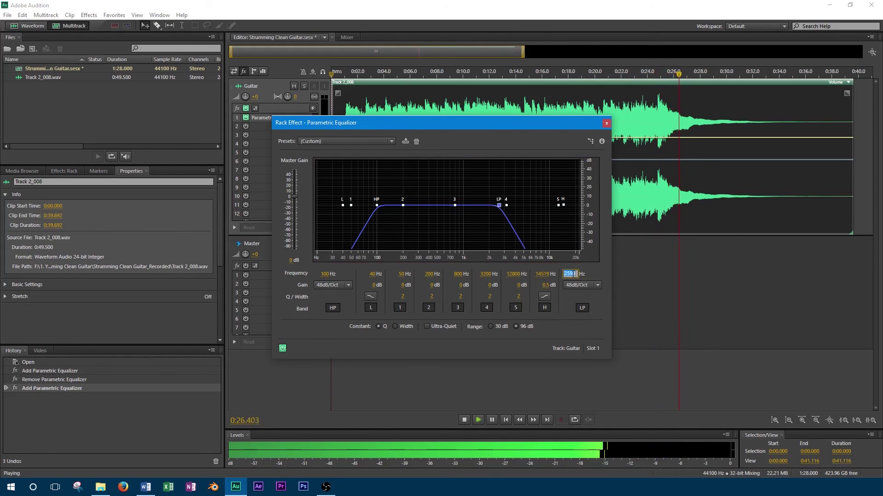
text(500)
key(Return)
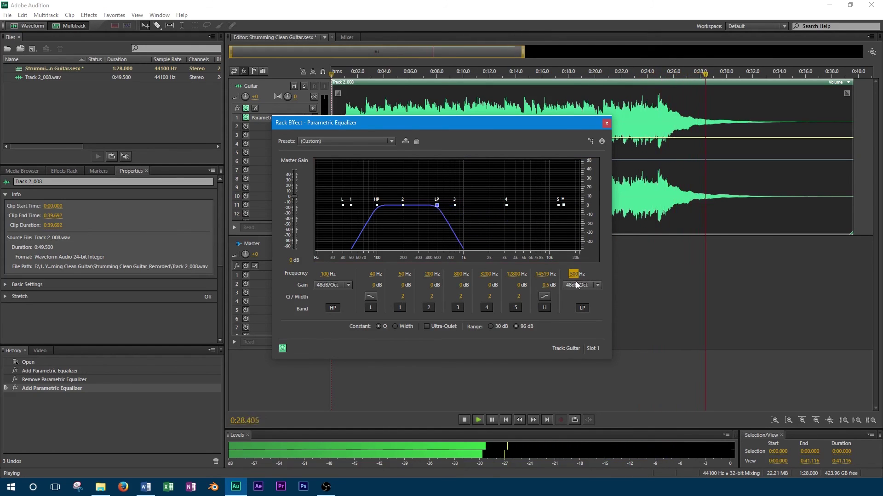
click(572, 275)
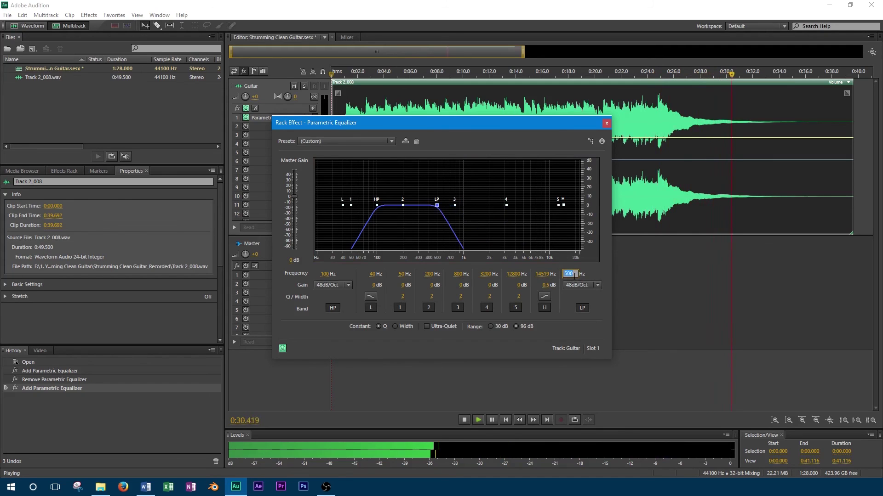